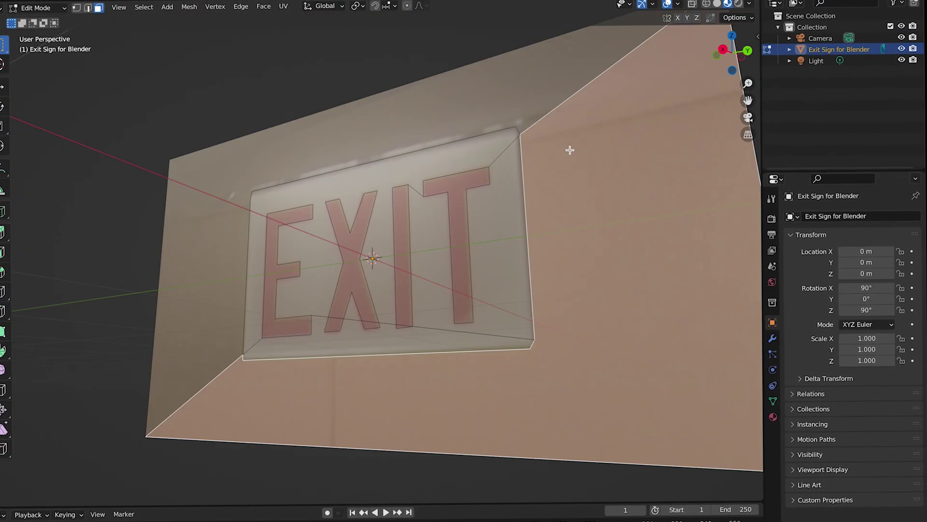
Step: Delete the selected right and bottom faces of the exit sign mesh
key("x")
left_click(414, 288)
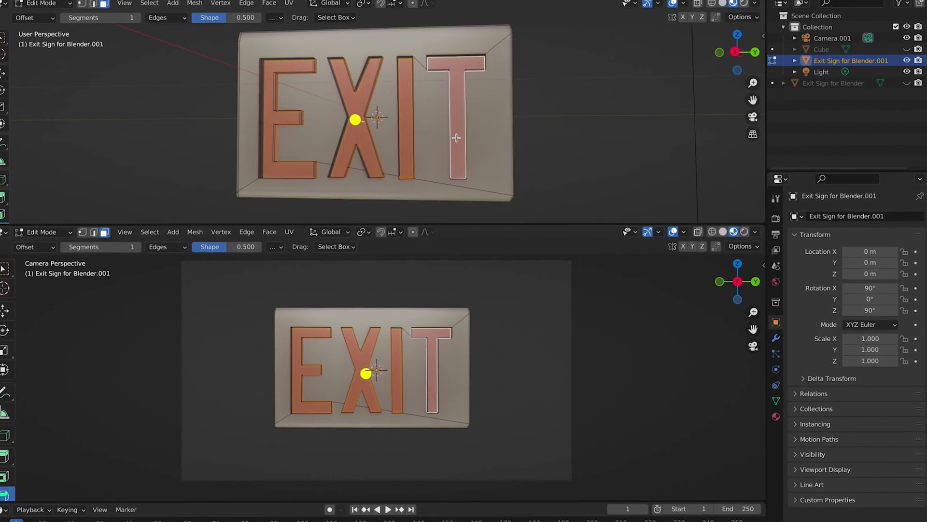
Step: Separate the EXIT letters and cut them into the Cube with a Fast-solver Boolean modifier
right_click(457, 138)
mouse_move(414, 322)
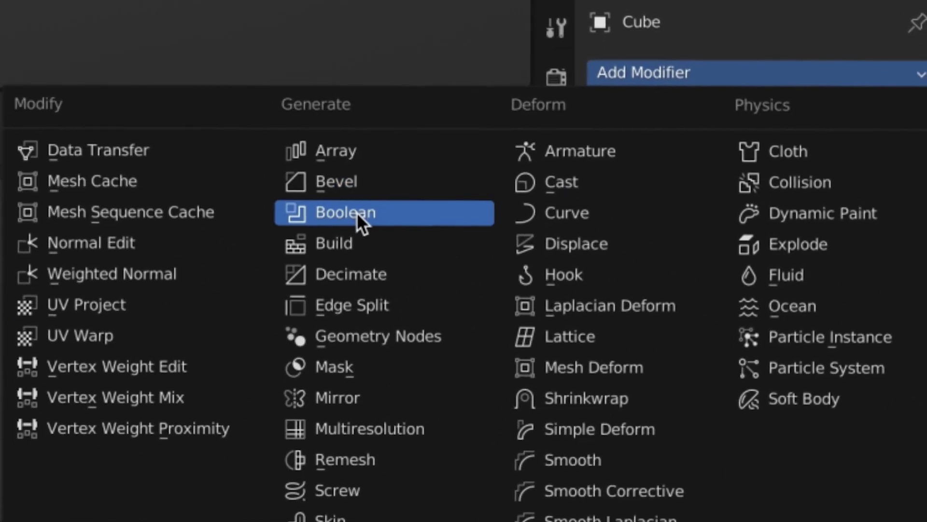
left_click(356, 213)
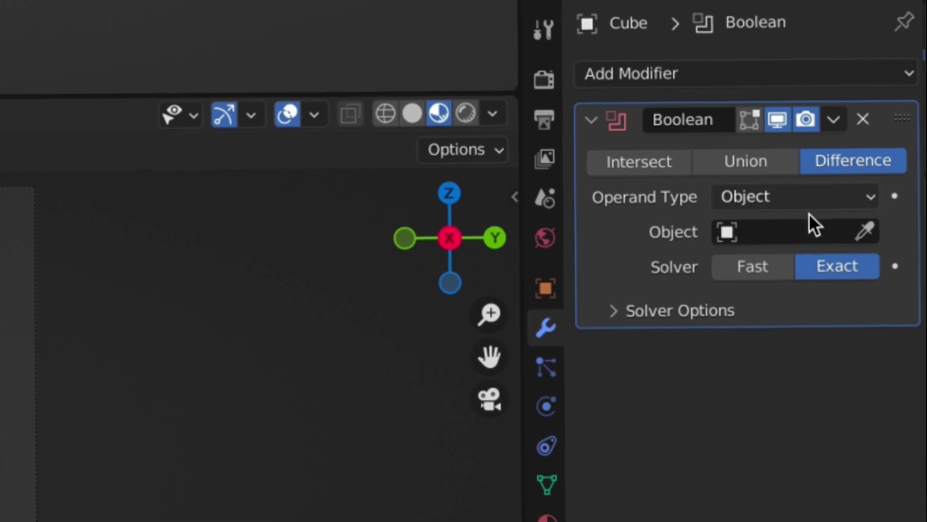
left_click(865, 231)
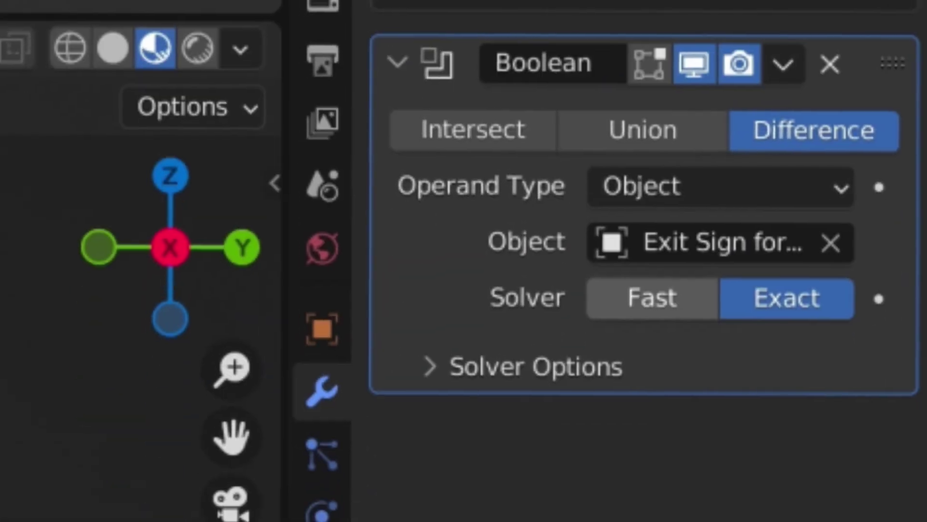
left_click(652, 297)
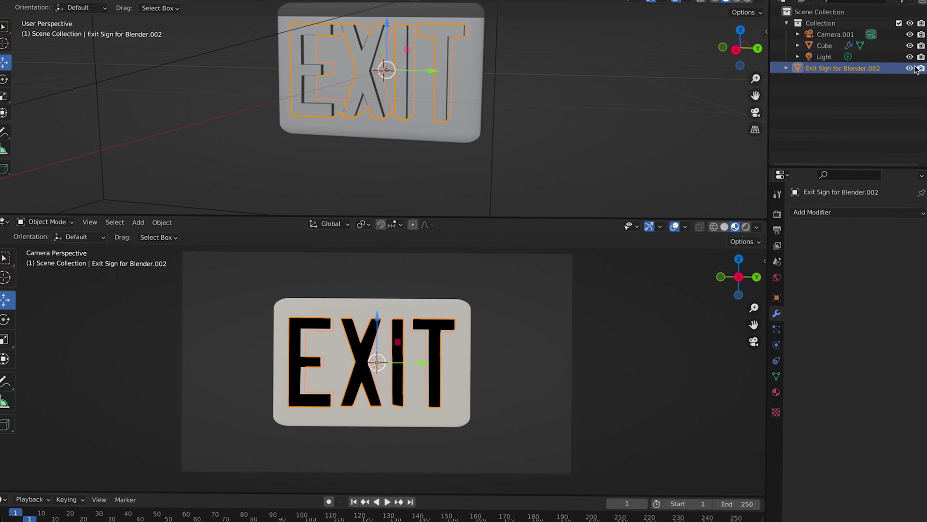
Step: Add a plane, stand it upright as the first wall, and start adding another mesh
left_click(914, 73)
left_click(146, 0)
mouse_move(162, 7)
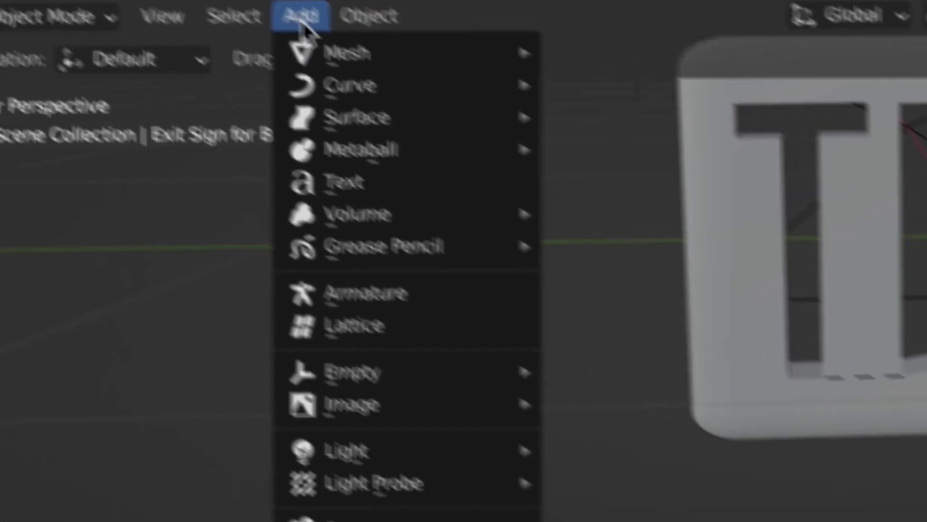
left_click(625, 48)
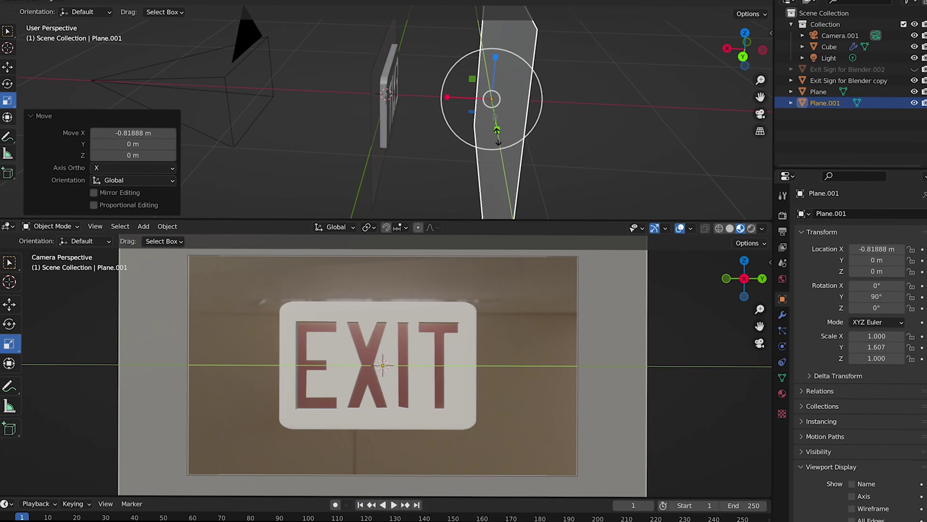
key("g")
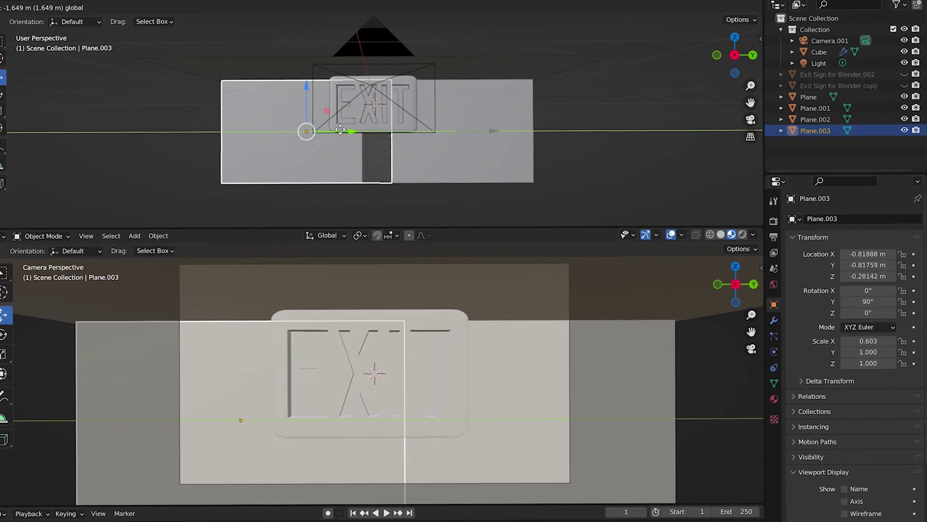
left_click(149, 0)
mouse_move(167, 10)
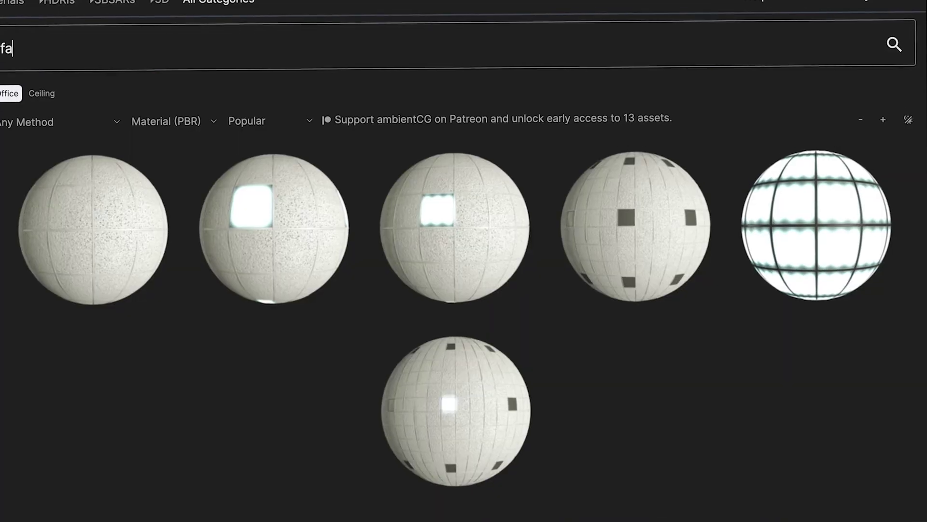
Step: Search ambientCG and download the Fabric 066 material as a 2K PNG set
type("bric")
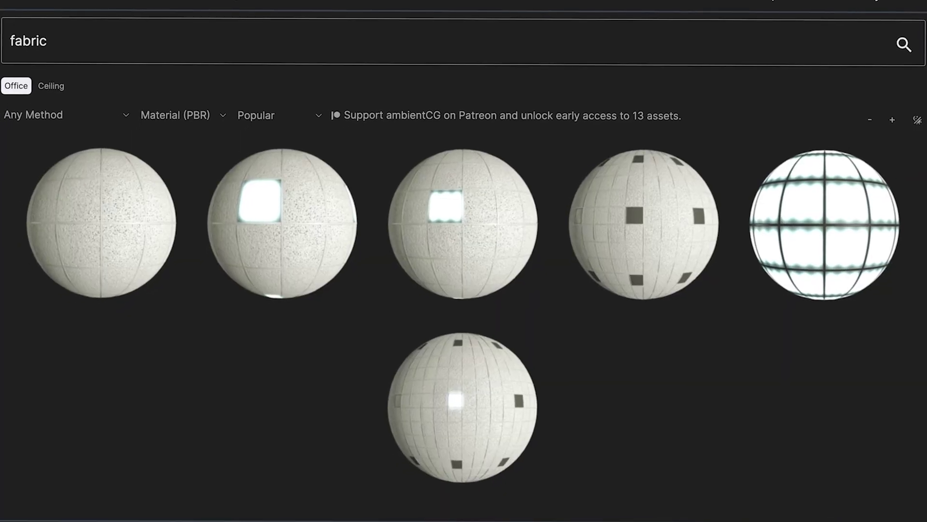
key("Return")
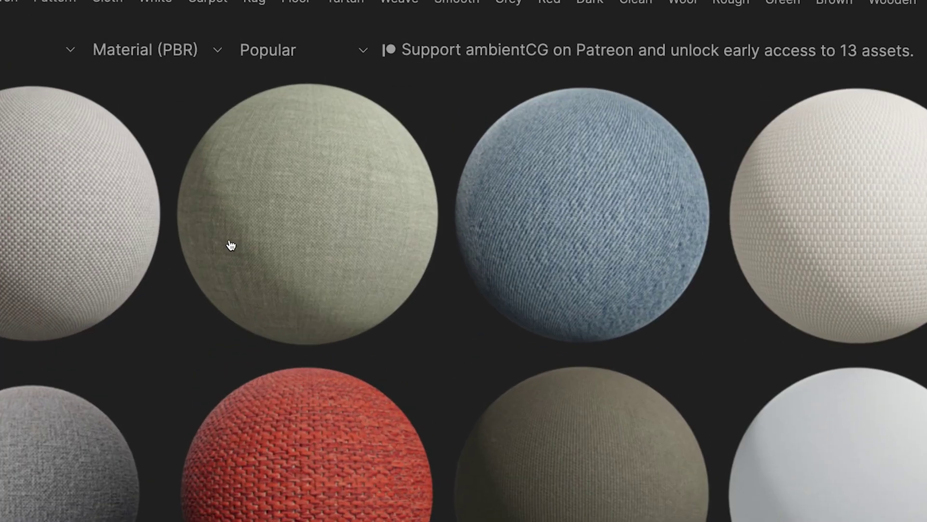
left_click(229, 215)
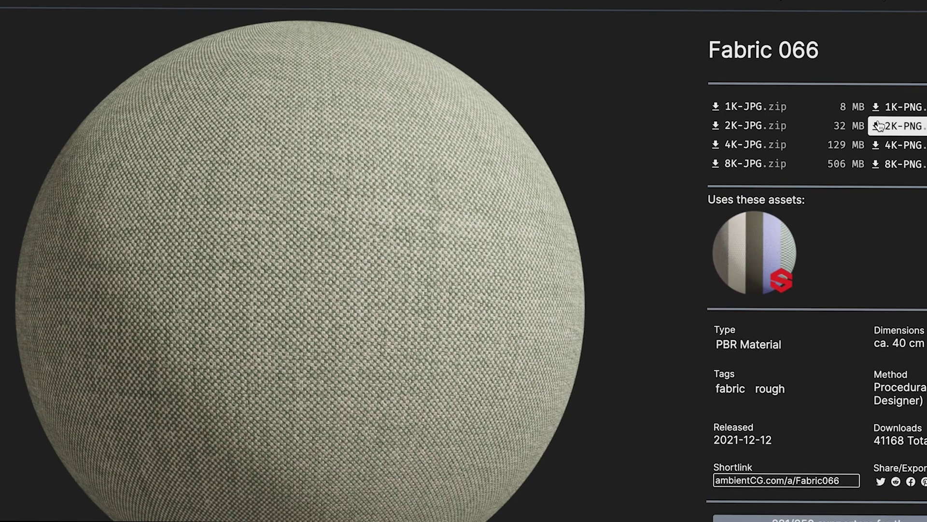
left_click(879, 126)
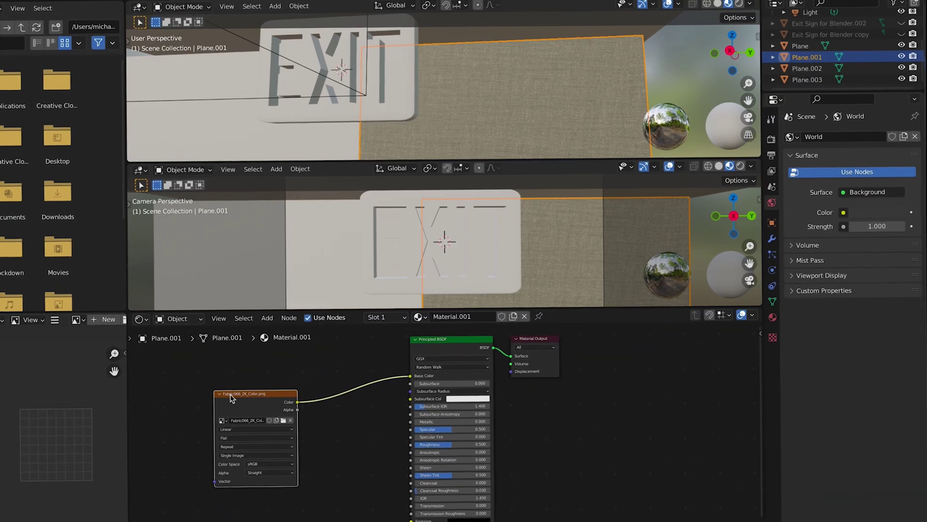
Step: Wire the Fabric 066 colour and NormalGL maps into the wall shader with texture mapping
key("ctrl+t")
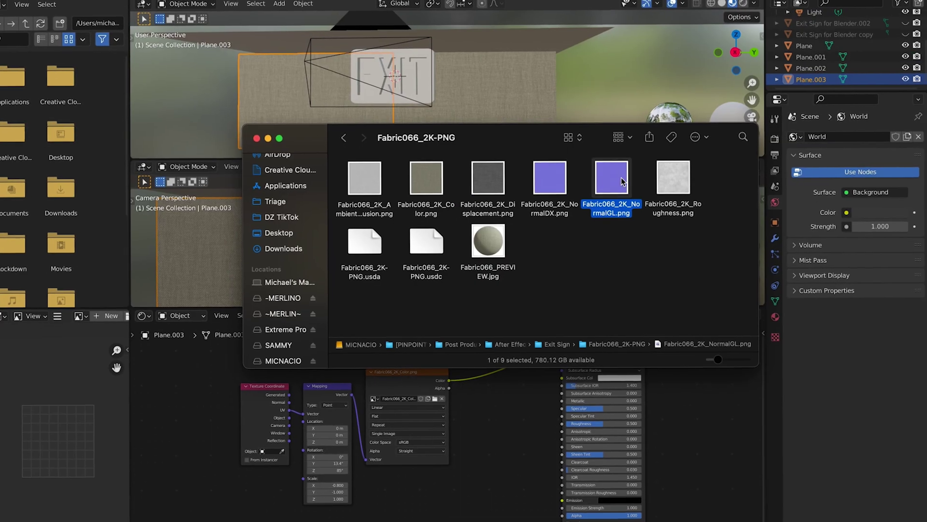
left_click_drag(622, 181, 476, 488)
left_click_drag(537, 500, 554, 516)
left_click_drag(463, 253, 505, 274)
scroll(505, 273, "left", 10)
left_click_drag(113, 411, 15, 400)
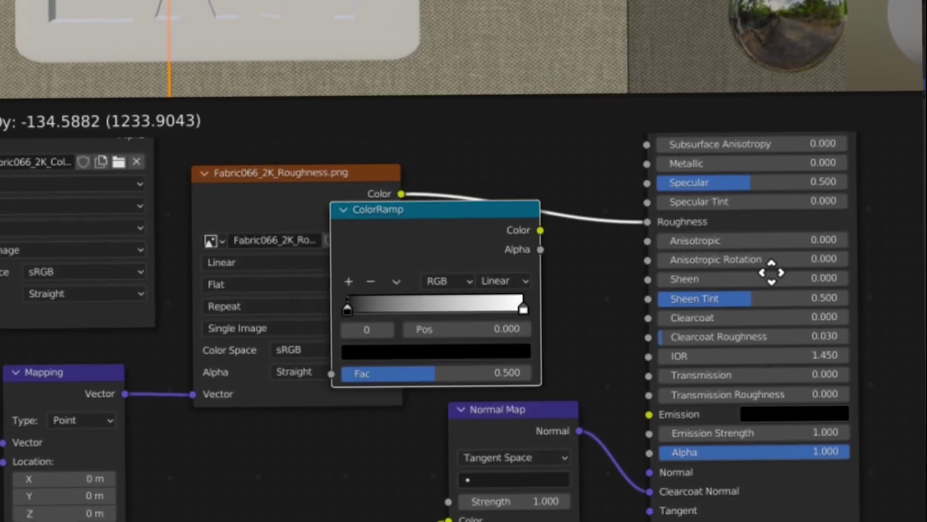
Step: Route roughness through a ColorRamp with black stop at 0.355, then map the plaster wall images
left_click(865, 203)
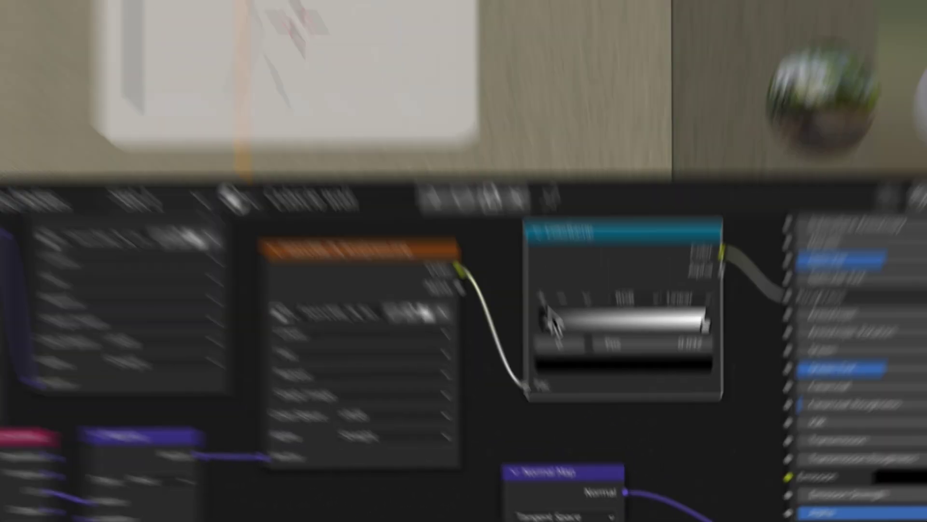
left_click_drag(551, 321, 620, 452)
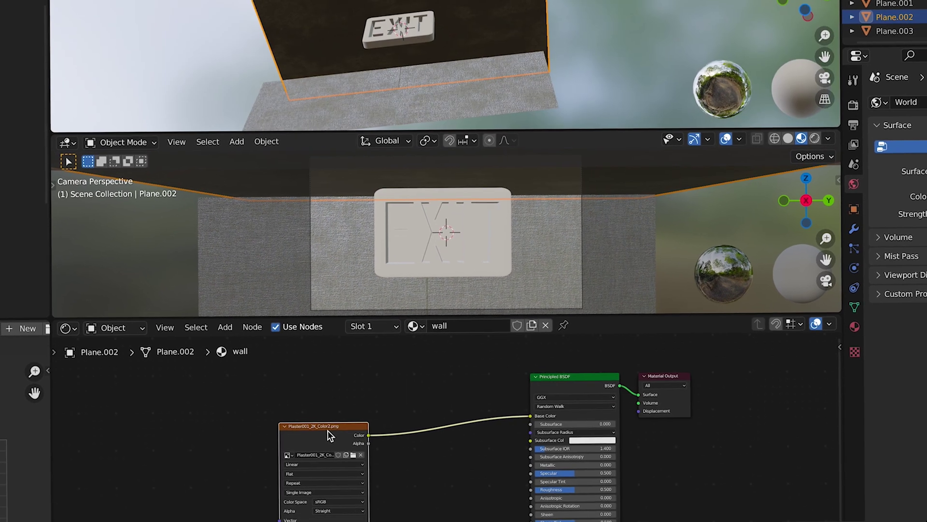
key("ctrl+t")
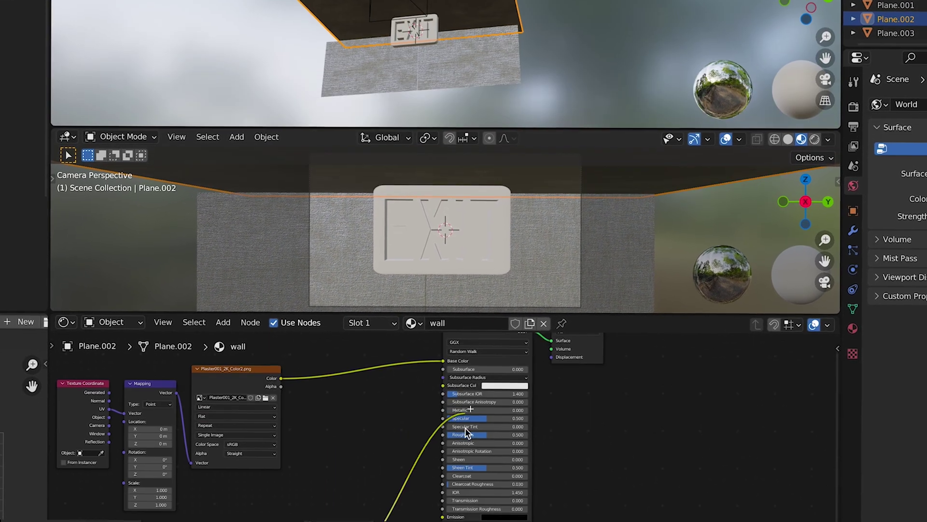
left_click_drag(465, 428, 416, 512)
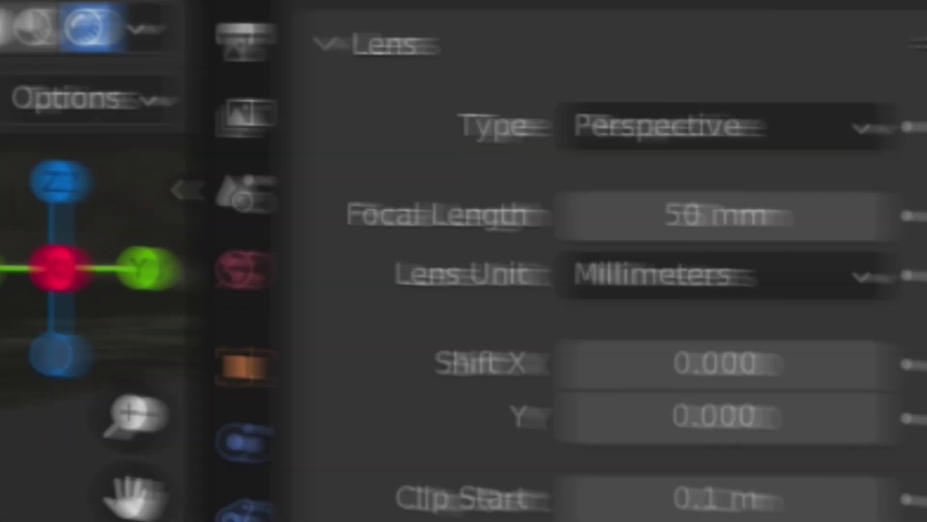
Step: Keyframe the camera's X location and focal length
left_click(774, 303)
left_click(916, 252)
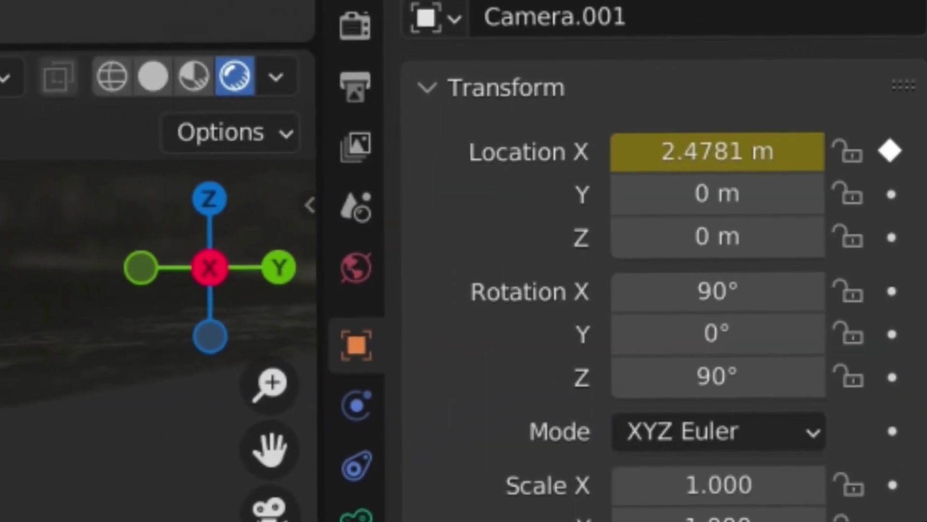
left_click(356, 513)
left_click(891, 225)
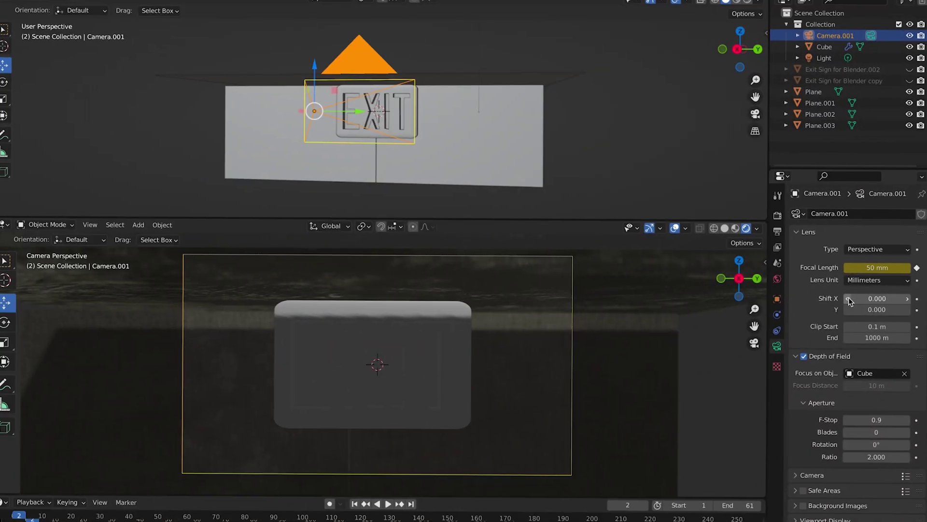
left_click(722, 304)
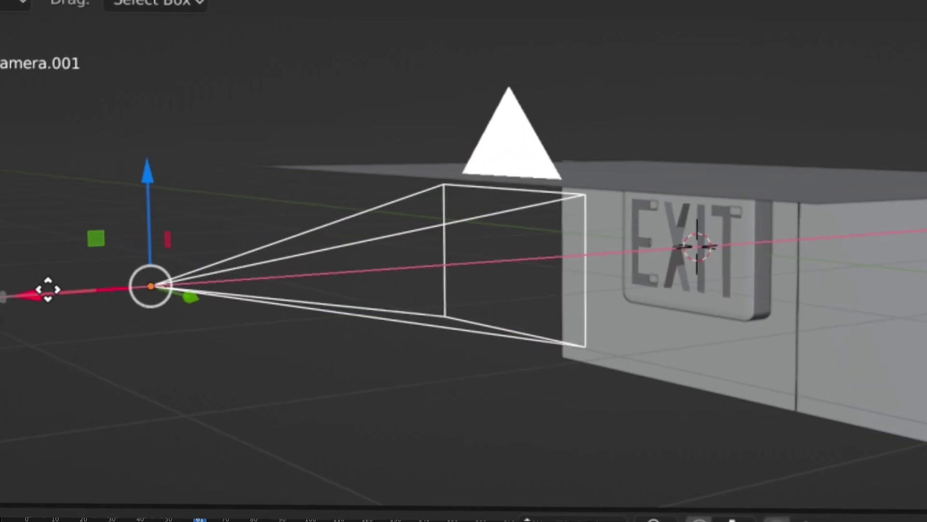
Step: Bring the downloaded surface imperfections texture into the sign material and link it to Roughness
key("KP_0")
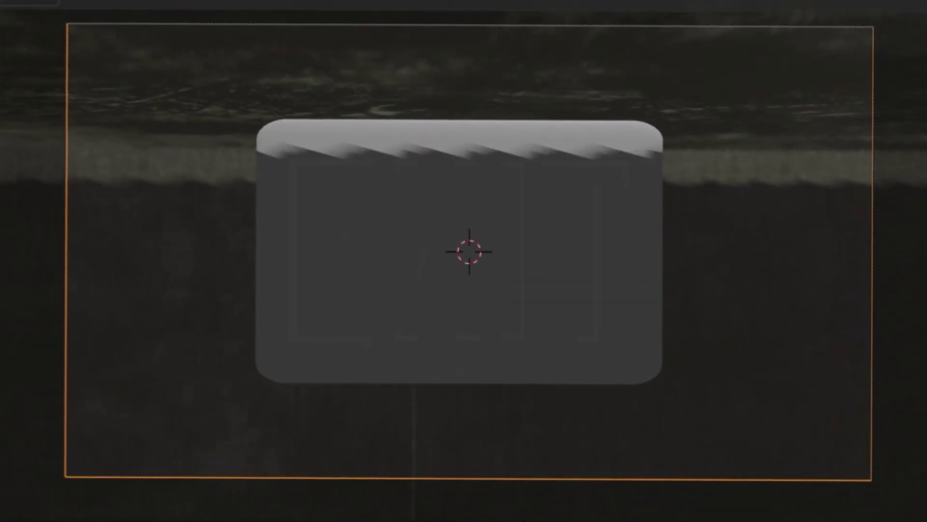
key("KP_0")
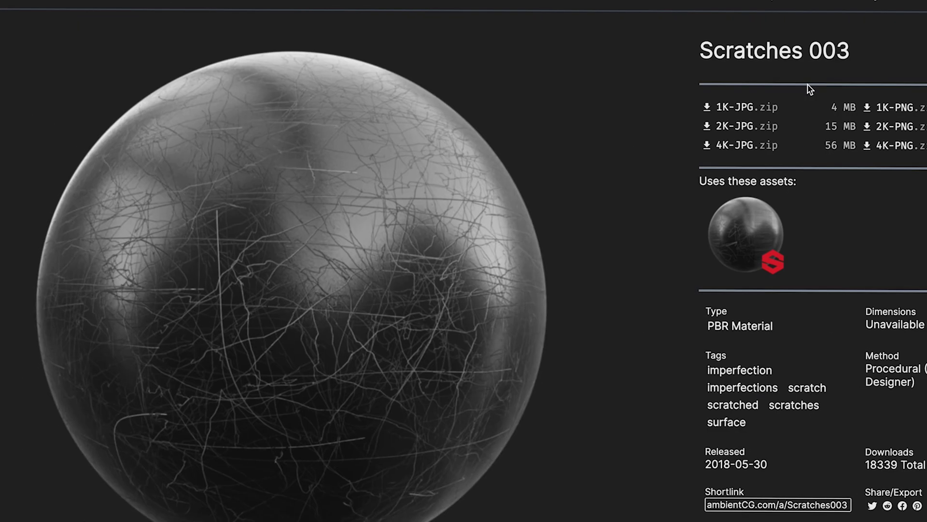
left_click_drag(457, 211, 325, 502)
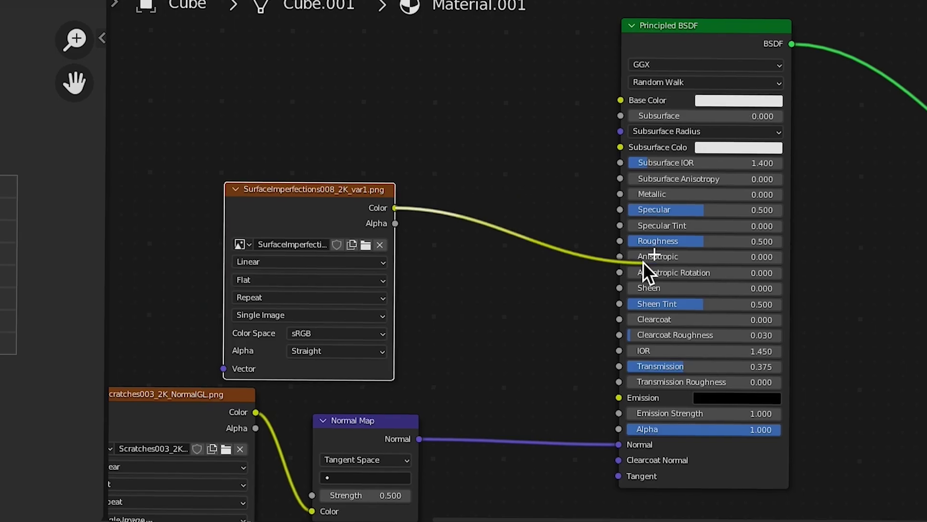
left_click_drag(643, 262, 620, 242)
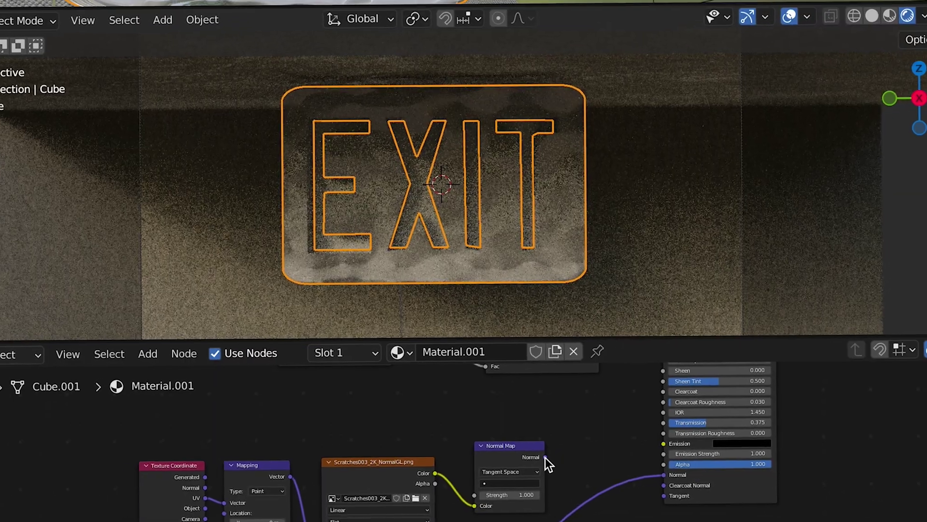
Step: Link the Normal Map into the shader, paste the node setup, and make the base colour pure red
left_click_drag(546, 456, 657, 487)
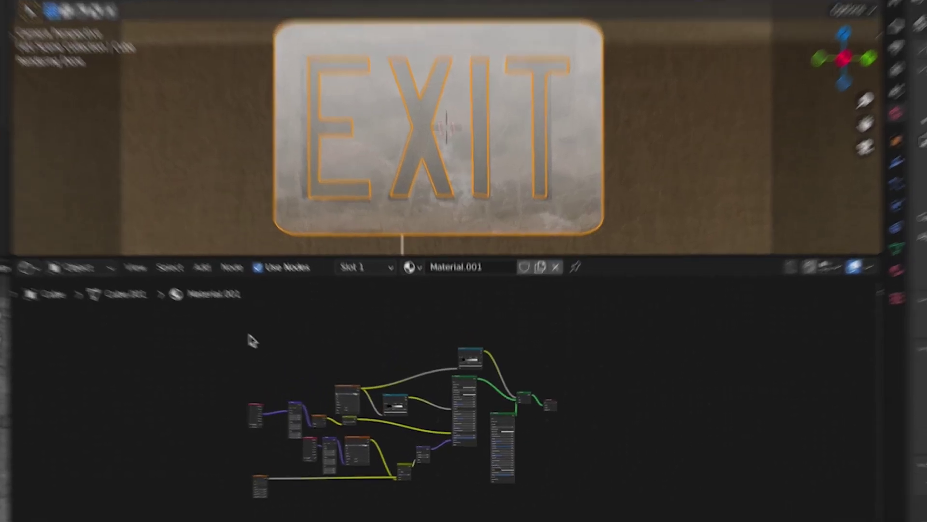
left_click_drag(183, 295, 815, 521)
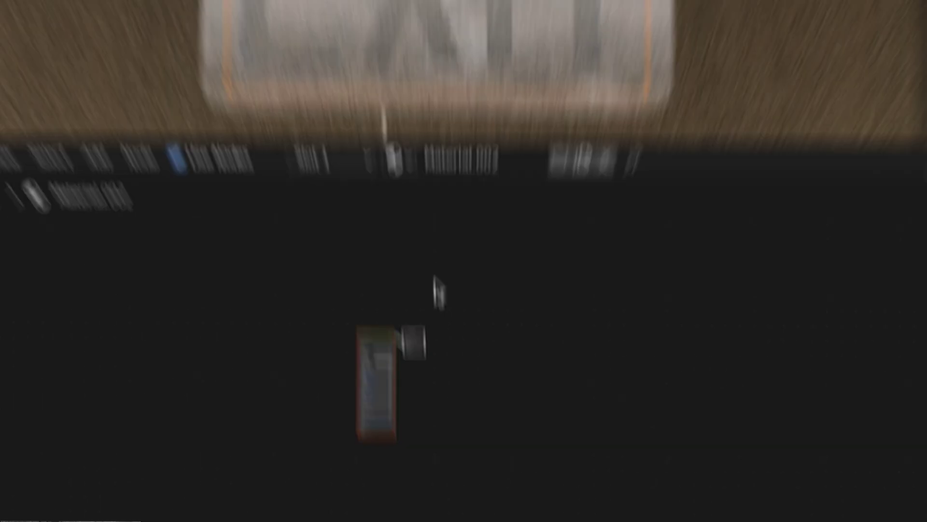
key("ctrl+v")
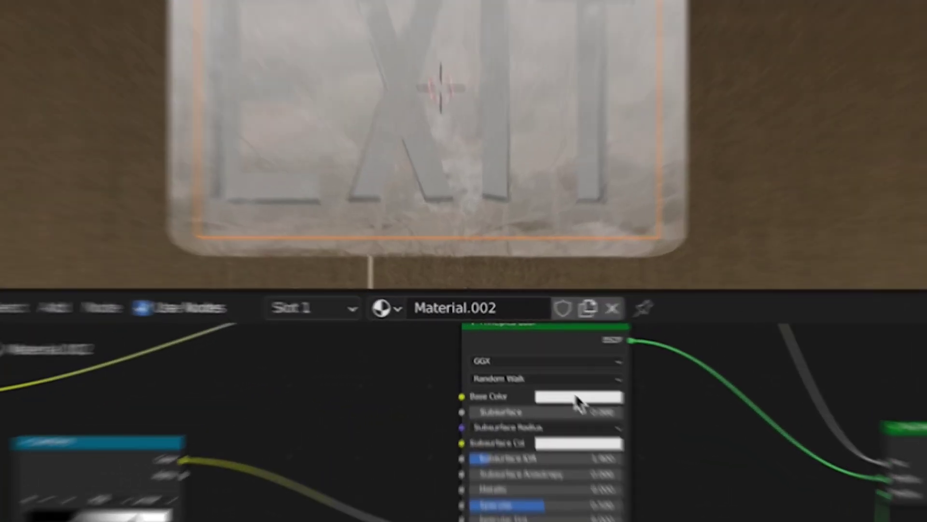
left_click(580, 404)
left_click(640, 262)
left_click(627, 292)
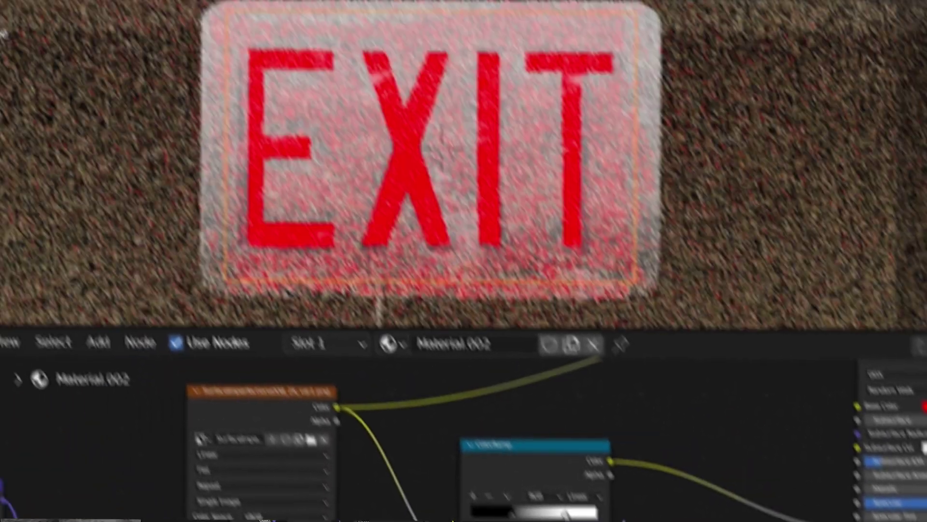
Step: Insert a Hue Saturation Value node before Emission and add a point light
key("shift+a")
type("sat")
key("Return")
left_click(759, 426)
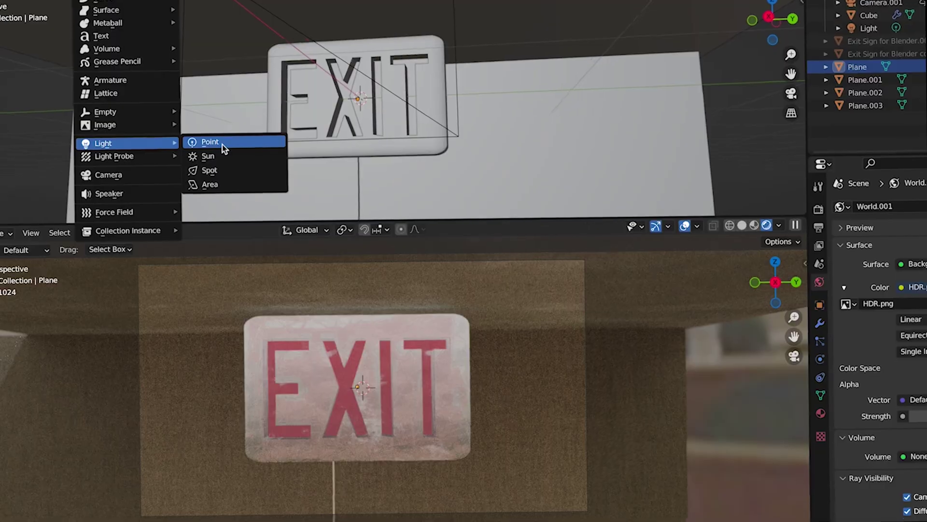
left_click(222, 144)
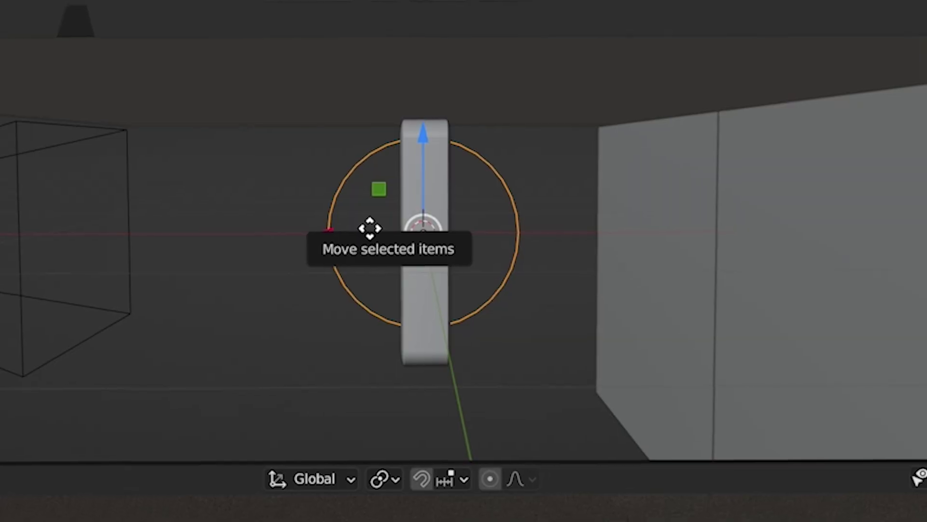
Step: Move the red point light along X before the sign and add a Noise modifier to its power curve
left_click_drag(368, 228, 419, 224)
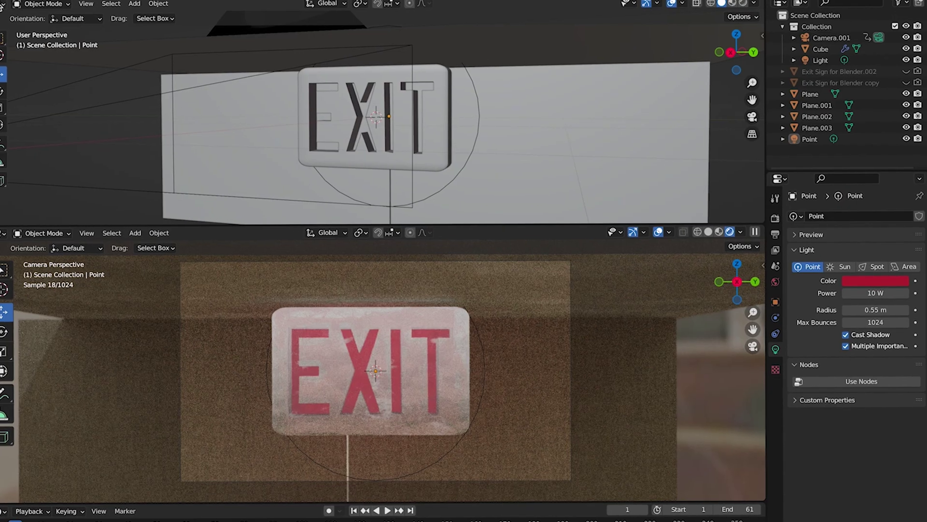
left_click(9, 6)
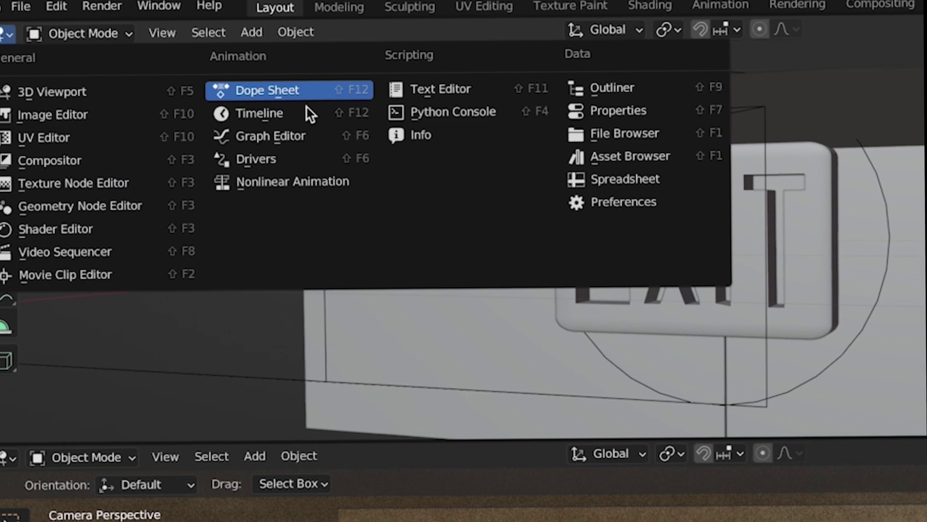
left_click(153, 52)
left_click(644, 20)
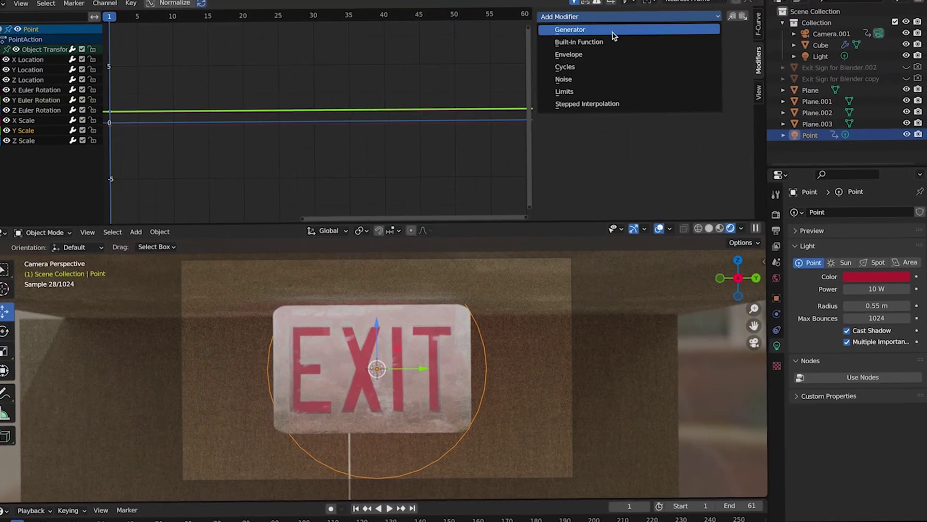
left_click(596, 81)
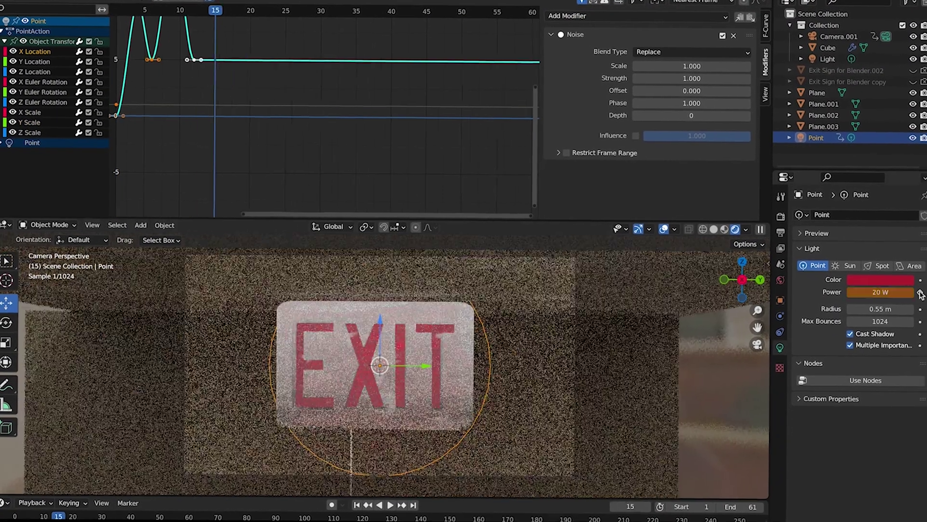
double_click(876, 295)
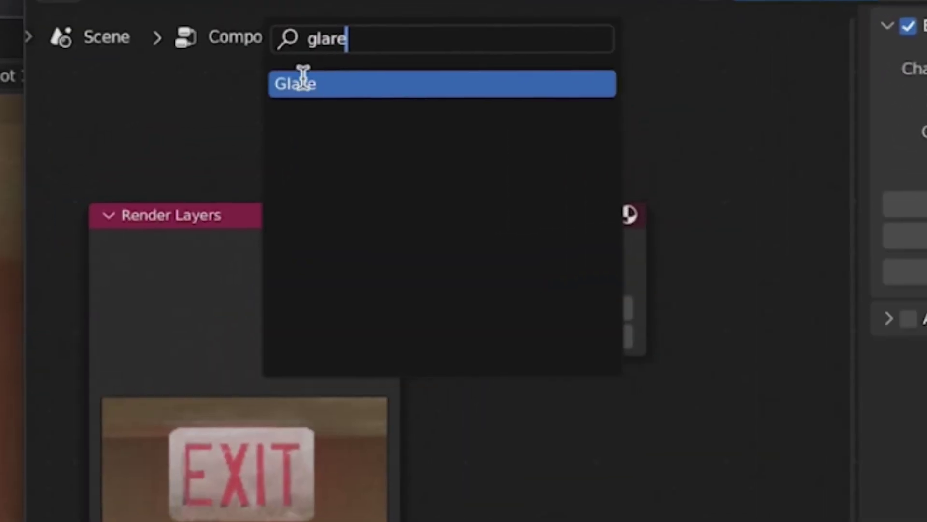
Step: Add a Fog Glow Glare node to the composite with threshold 0.1 and size 9
left_click(438, 48)
left_click(571, 64)
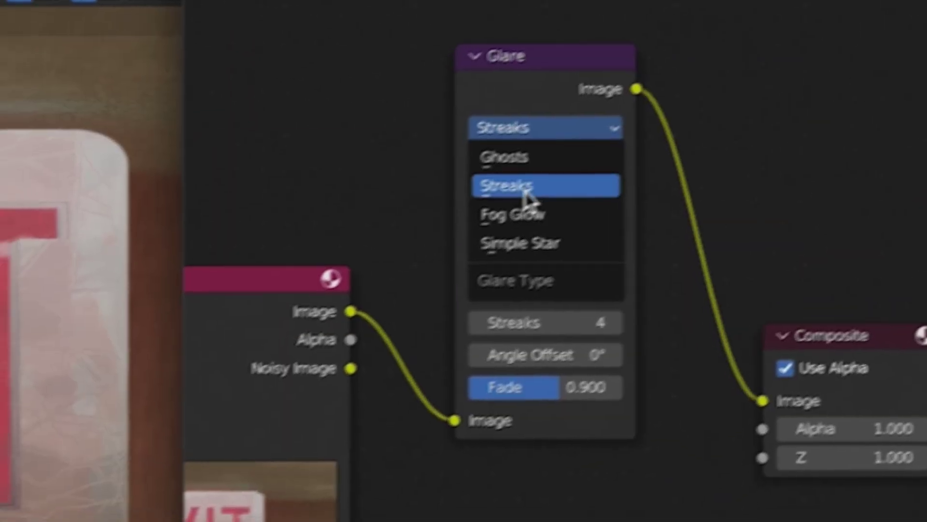
left_click(497, 226)
left_click_drag(567, 201, 541, 200)
left_click_drag(749, 202, 754, 227)
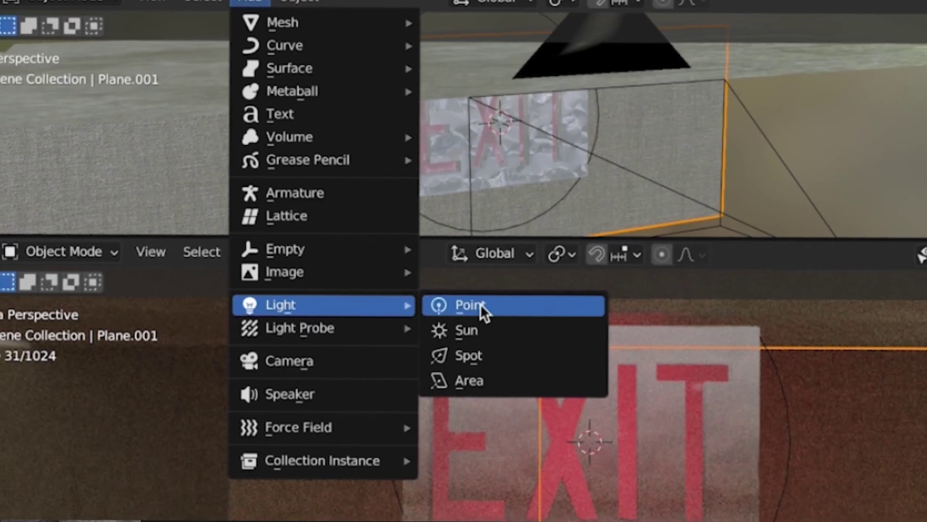
Step: Add a second point light beside the sign and widen its radius to about 0.59 m
left_click(480, 309)
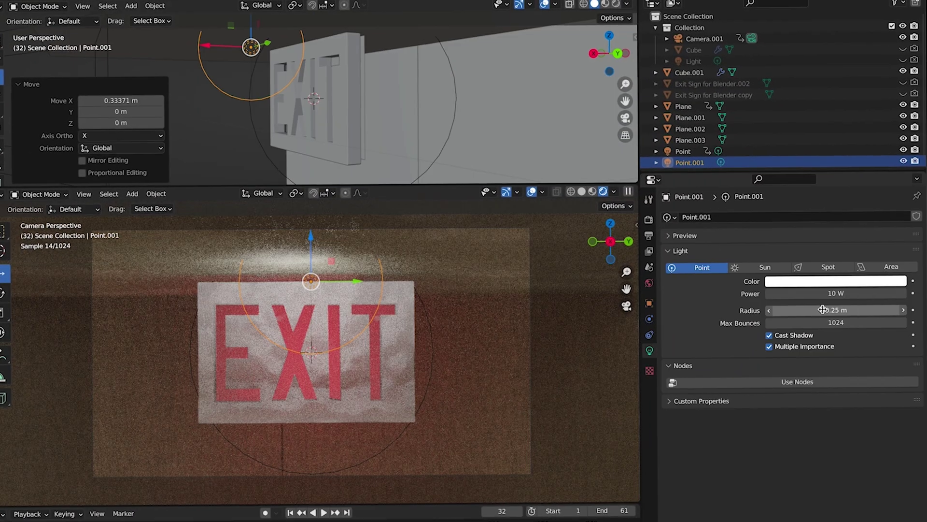
mouse_move(837, 311)
left_mouse_down()
mouse_move(869, 310)
mouse_move(842, 310)
left_mouse_up()
left_click(904, 311)
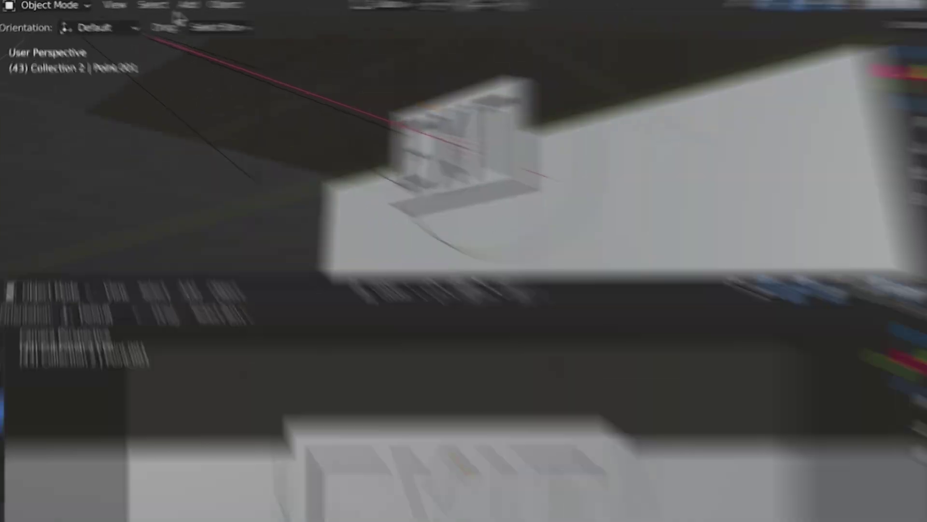
left_click(138, 1)
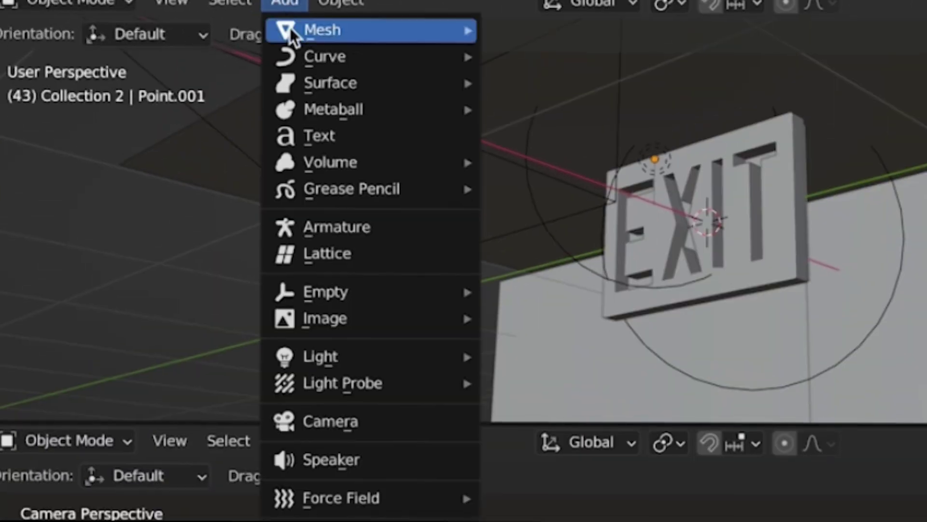
Step: Add a UV sphere fly body, subdivide the wing plane's edge, and open a fly photo's page
left_click(273, 41)
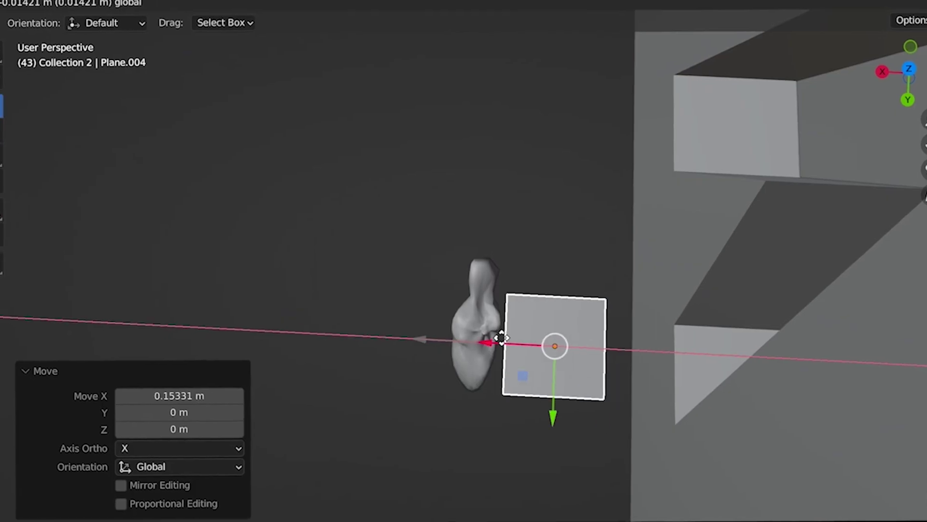
left_click(539, 355)
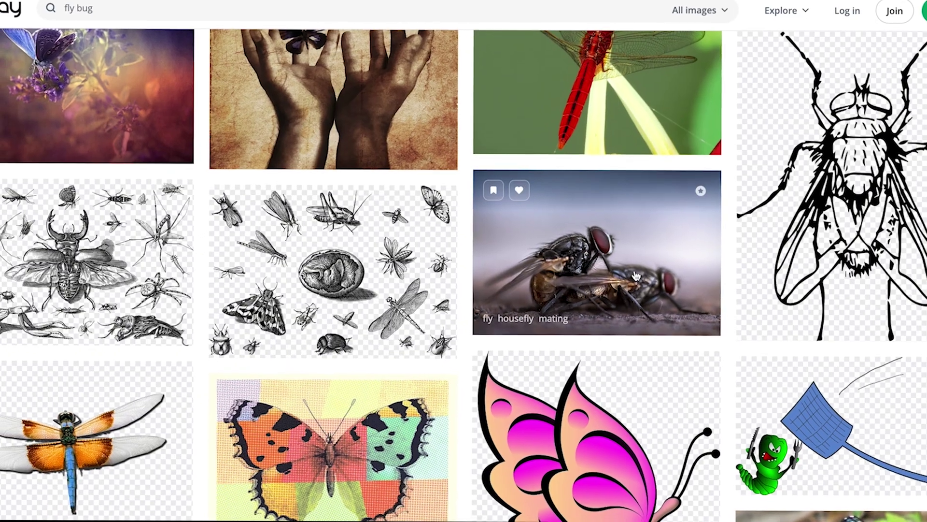
left_click(486, 222)
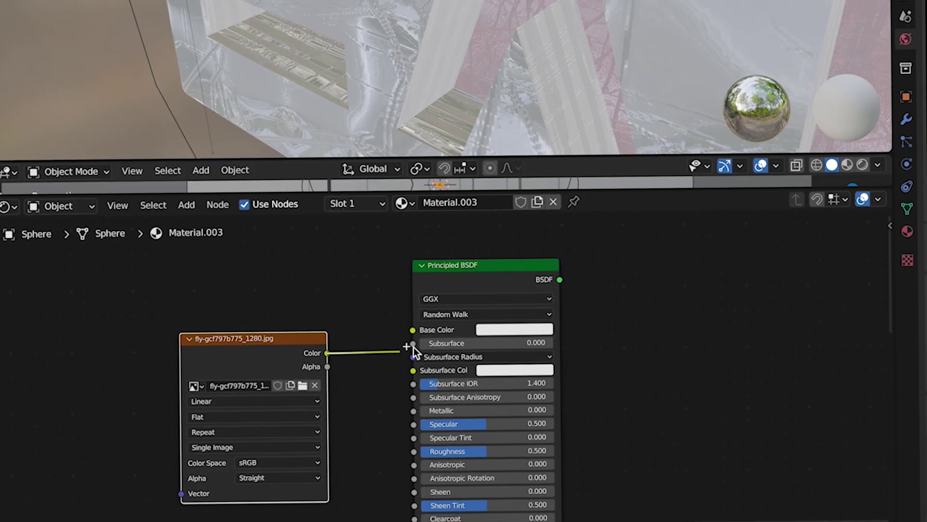
Step: Link the fly photo's colour to the body's Base Color and scale the UVs to fit the photo
left_click_drag(400, 351, 424, 326)
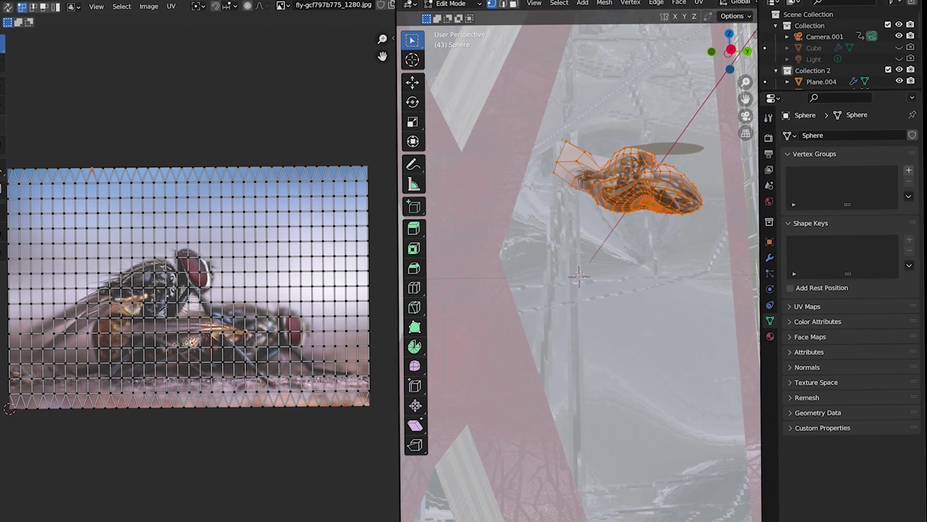
key("a")
key("s")
key("r")
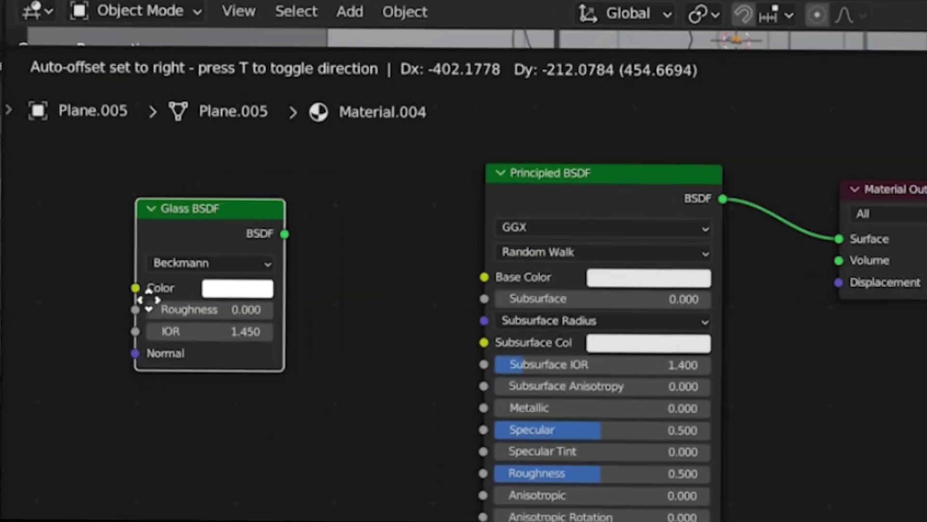
Step: Route the wing material through a Mix Shader with the wing photo as Base Color, blending glass at about 0.3
key("shift+a")
type("mic")
left_click(427, 153)
left_click(524, 368)
left_click_drag(244, 180, 448, 425)
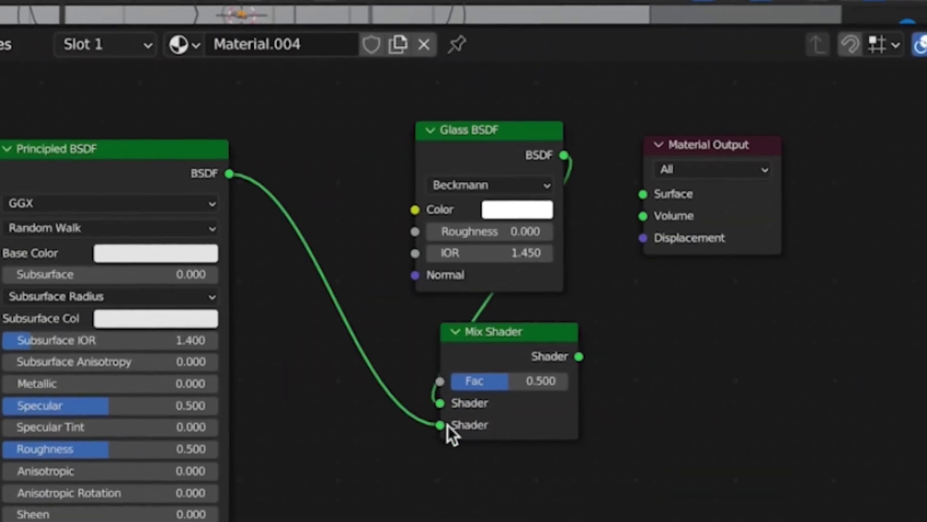
left_click_drag(579, 357, 644, 198)
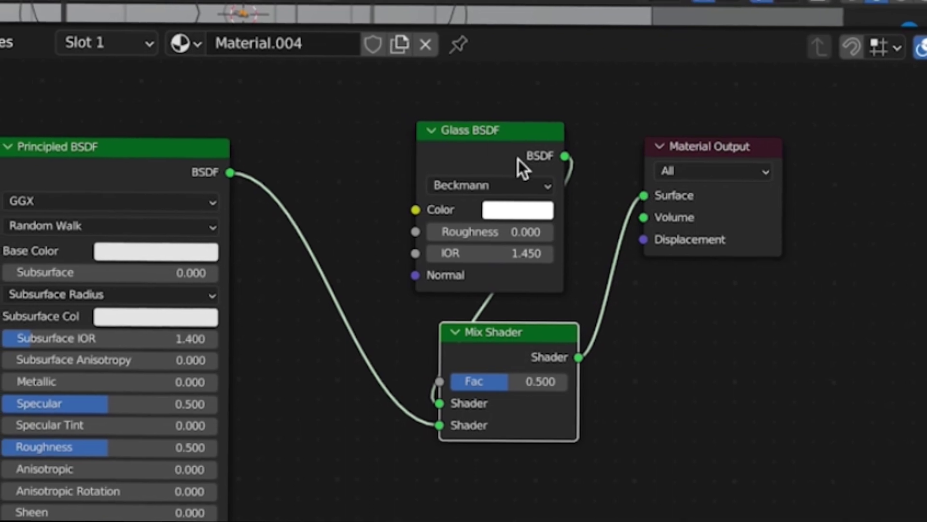
left_click_drag(168, 359, 219, 499)
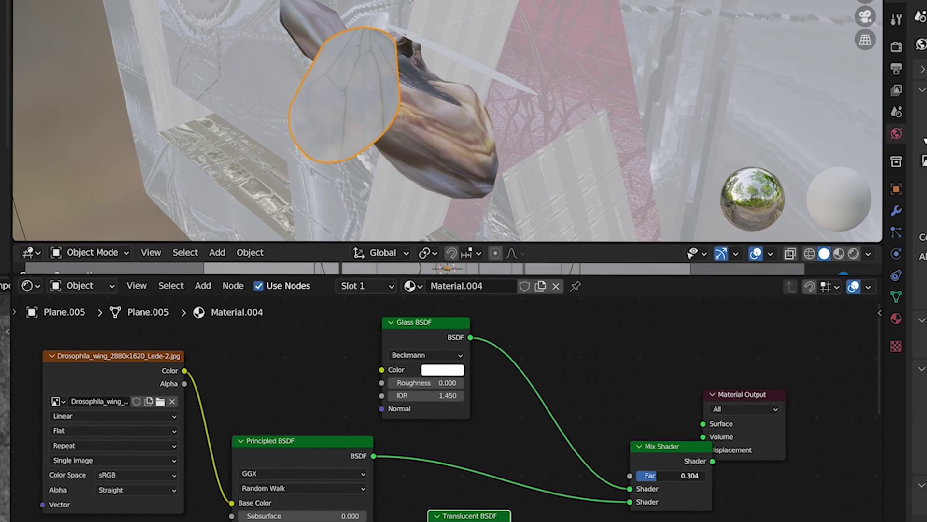
mouse_move(662, 473)
left_mouse_down()
mouse_move(693, 473)
mouse_move(674, 472)
left_mouse_up()
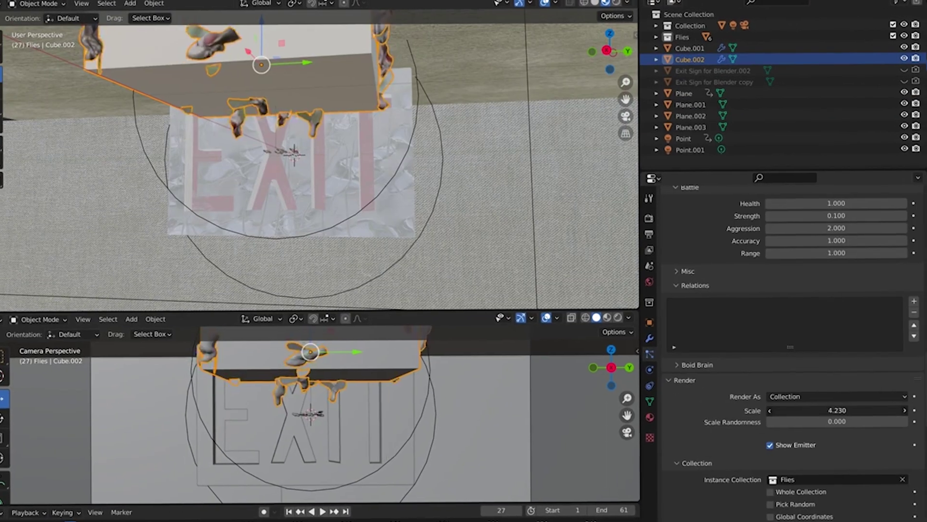
Step: Shrink the rendered flies to about half size and set the particle mass to 0.025 kg
left_click_drag(837, 410, 778, 410)
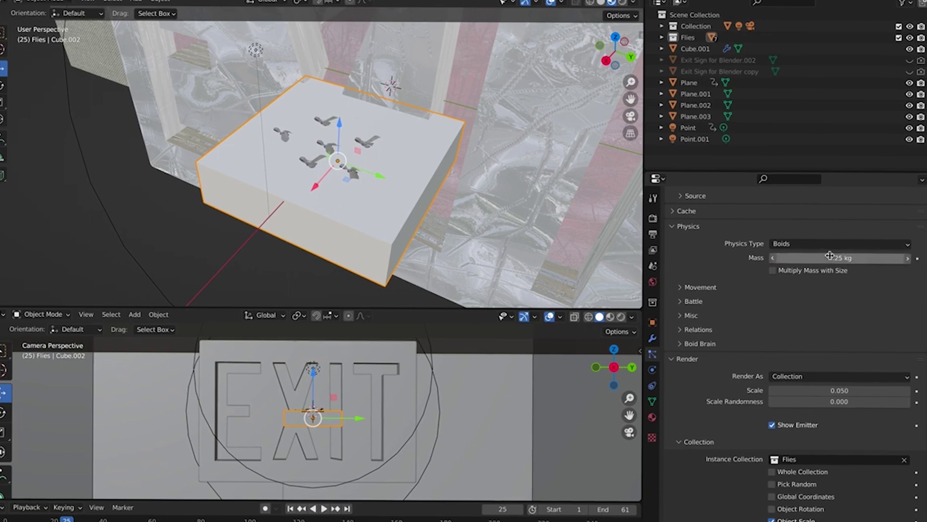
double_click(816, 255)
type("0.025")
key("Return")
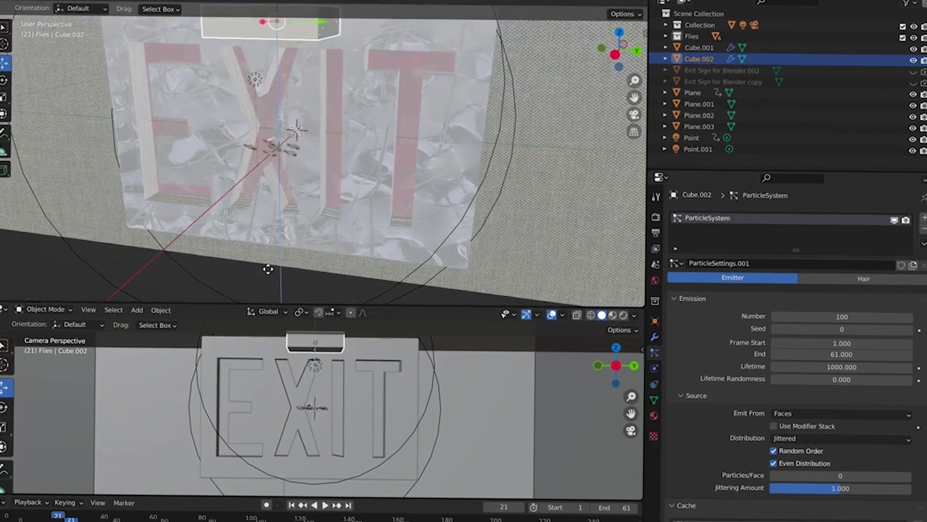